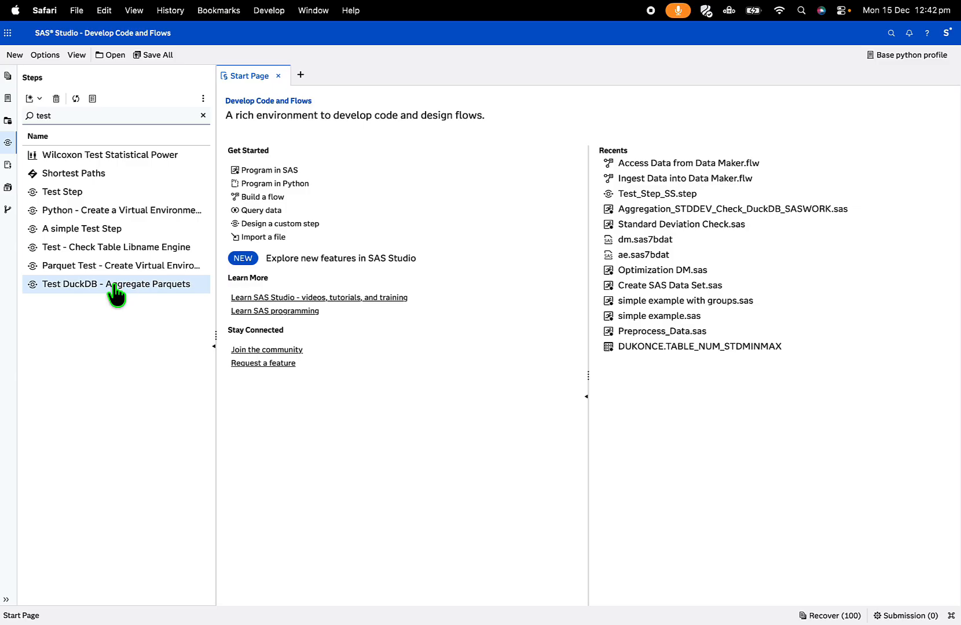
- Open the Test DuckDB - Aggregate Parquets step and choose HMEQ_WITH_CUST.parquet from the ss_nv_nodp folder as its input file
{"action": "right_click", "coordinate": [116, 295]}
{"action": "left_click", "coordinate": [140, 320]}
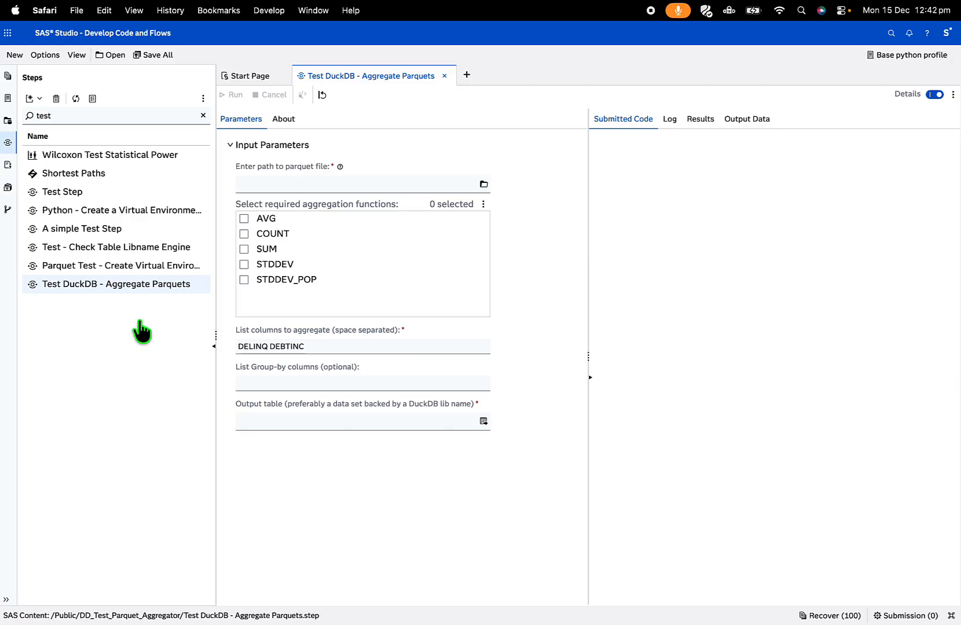
{"action": "left_click", "coordinate": [484, 185]}
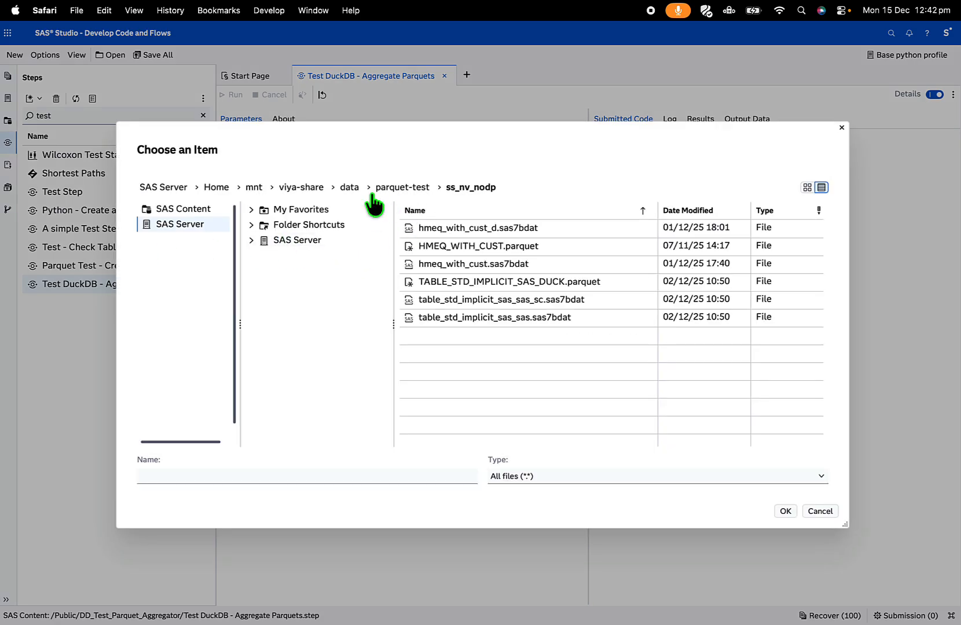
{"action": "left_click", "coordinate": [488, 249]}
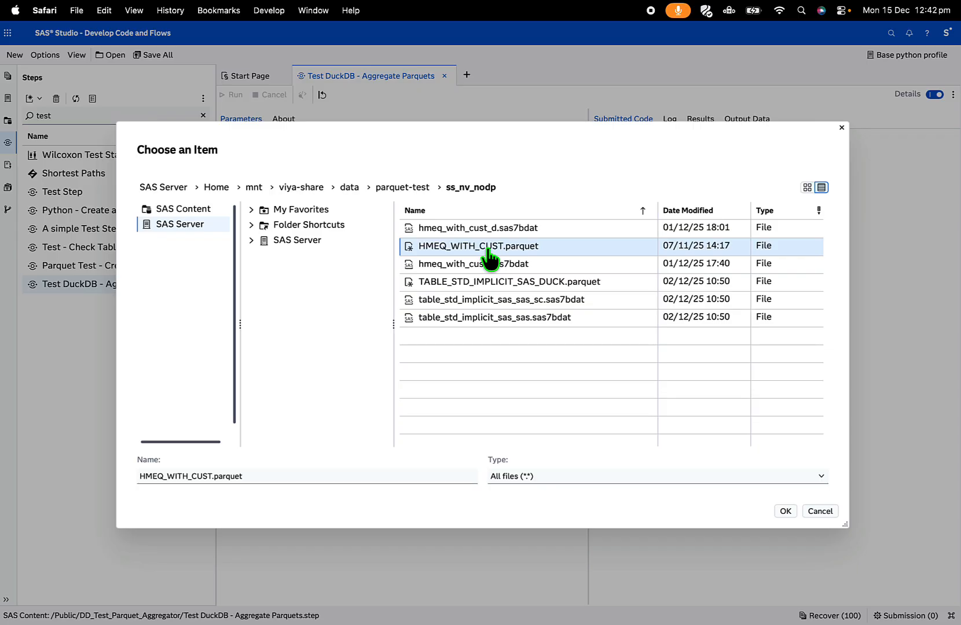
{"action": "left_click", "coordinate": [785, 512]}
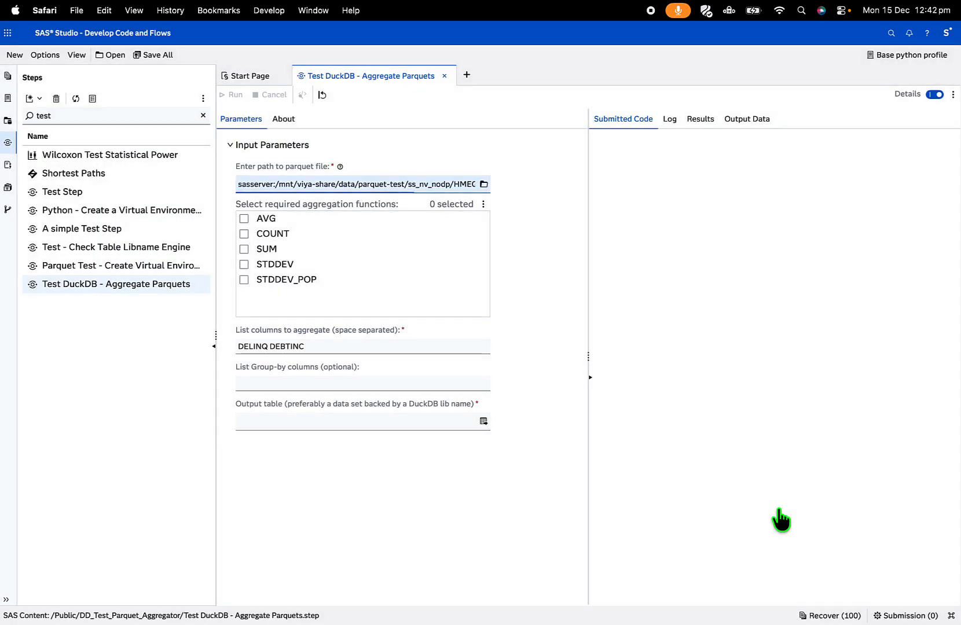
- Select the aggregation functions AVG, COUNT, SUM, STDDEV and STDDEV_POP
{"action": "left_click", "coordinate": [245, 218]}
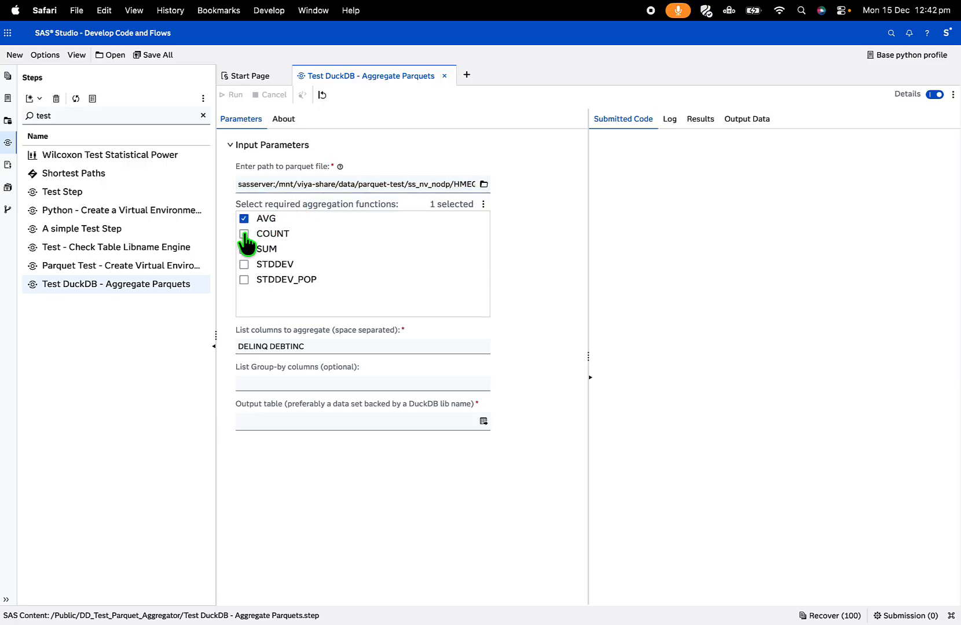
{"action": "left_click", "coordinate": [244, 234]}
{"action": "left_click", "coordinate": [244, 265]}
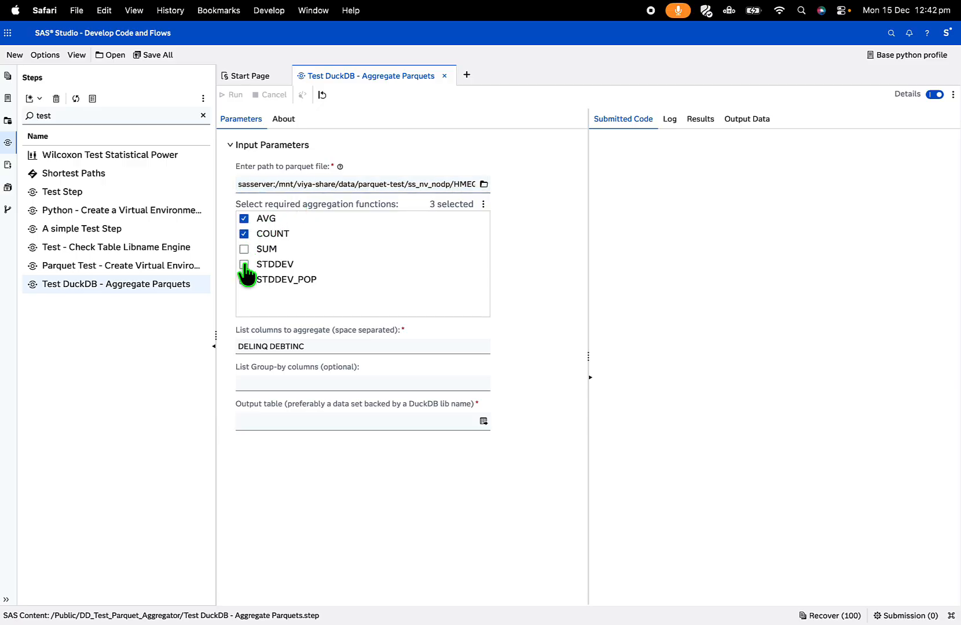
{"action": "left_click", "coordinate": [244, 265]}
{"action": "left_click", "coordinate": [244, 279]}
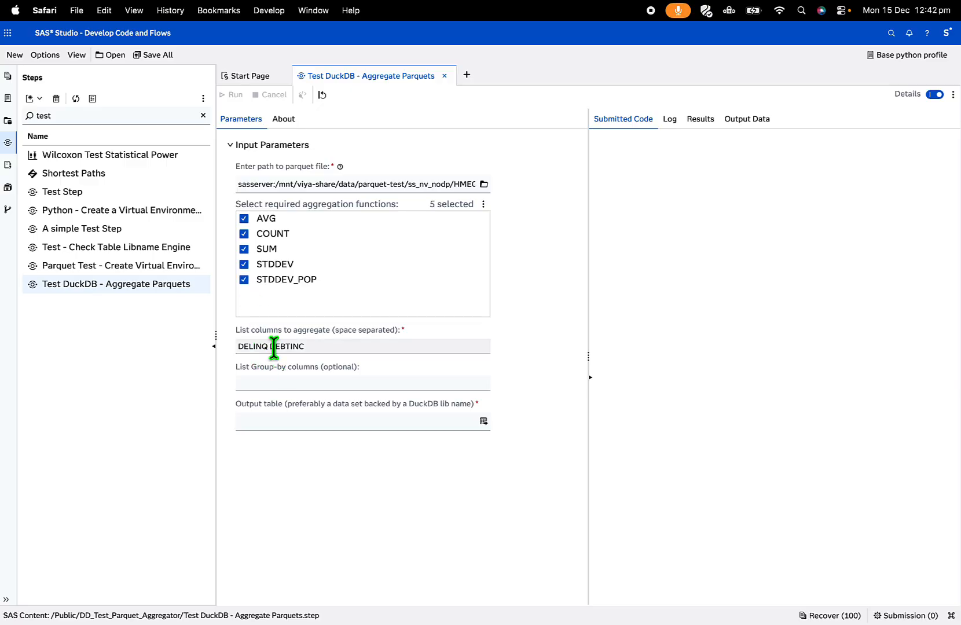
- Add NINQ to the columns to aggregate after DELINQ DEBTINC, and set the group-by column to JOB
{"action": "triple_click", "coordinate": [316, 346]}
{"action": "left_click", "coordinate": [318, 346]}
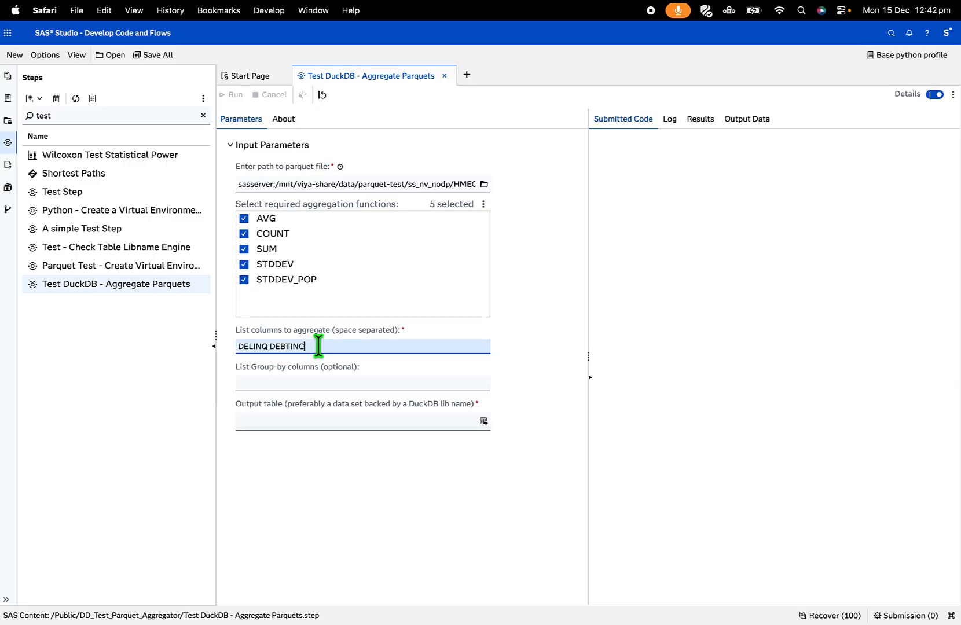
{"action": "type", "text": "NINQ"}
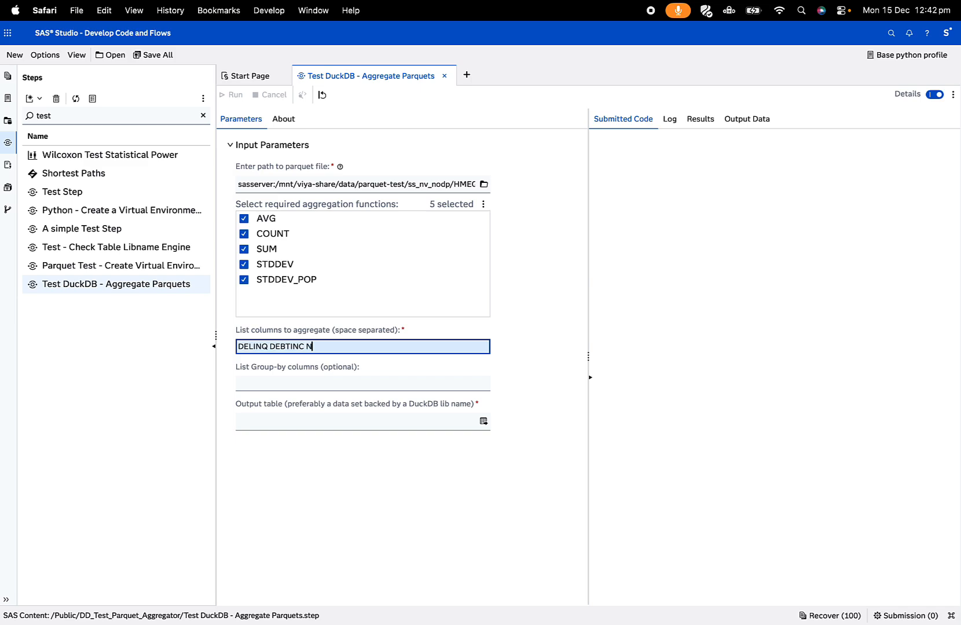
{"action": "left_click", "coordinate": [326, 380]}
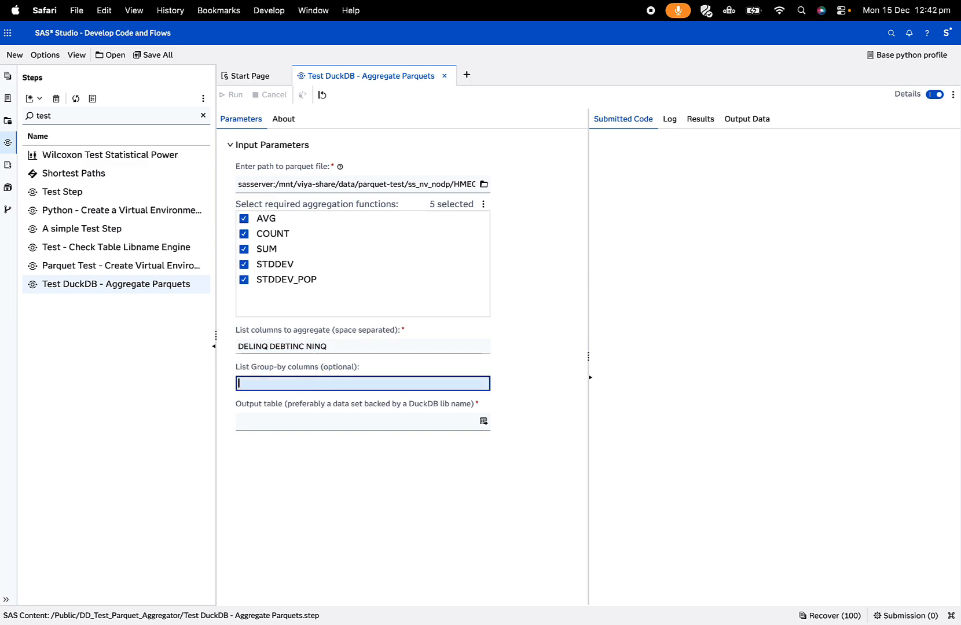
{"action": "type", "text": "JOB"}
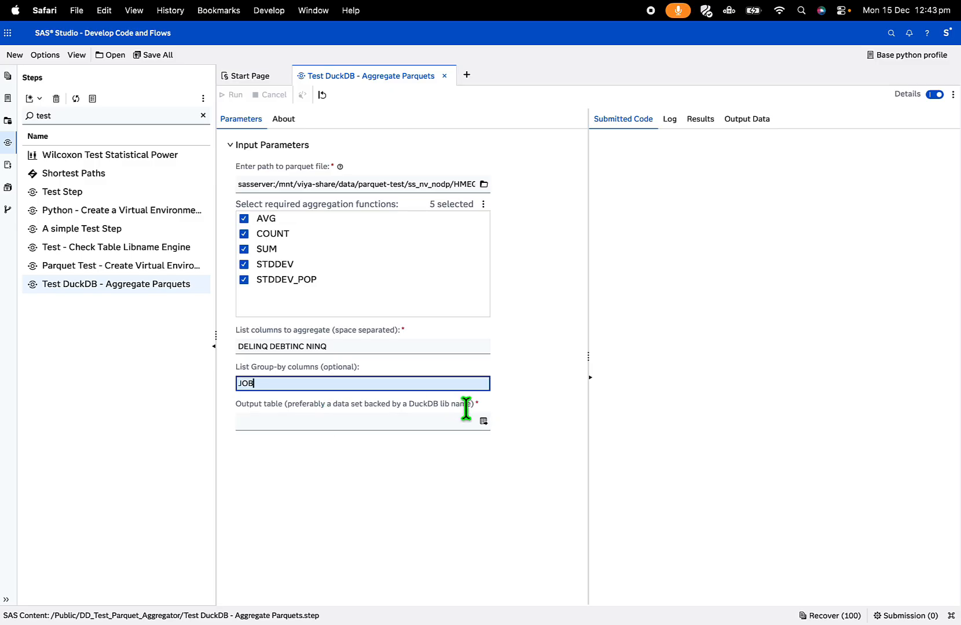
- Set the output table to DUCKDB_OUTPUT in the WORK library
{"action": "left_click", "coordinate": [483, 422]}
{"action": "left_click", "coordinate": [483, 422]}
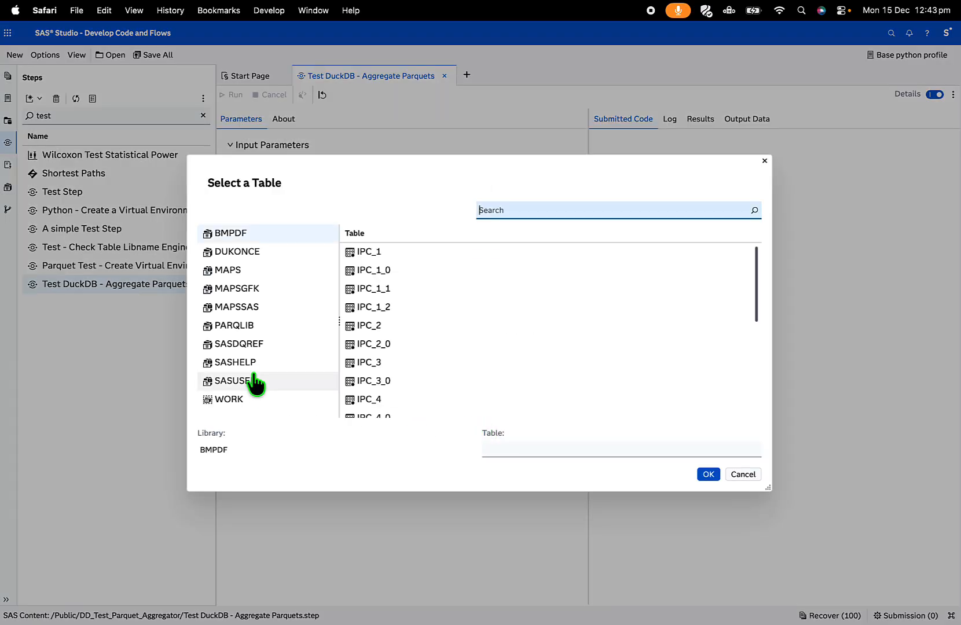
{"action": "left_click", "coordinate": [224, 399]}
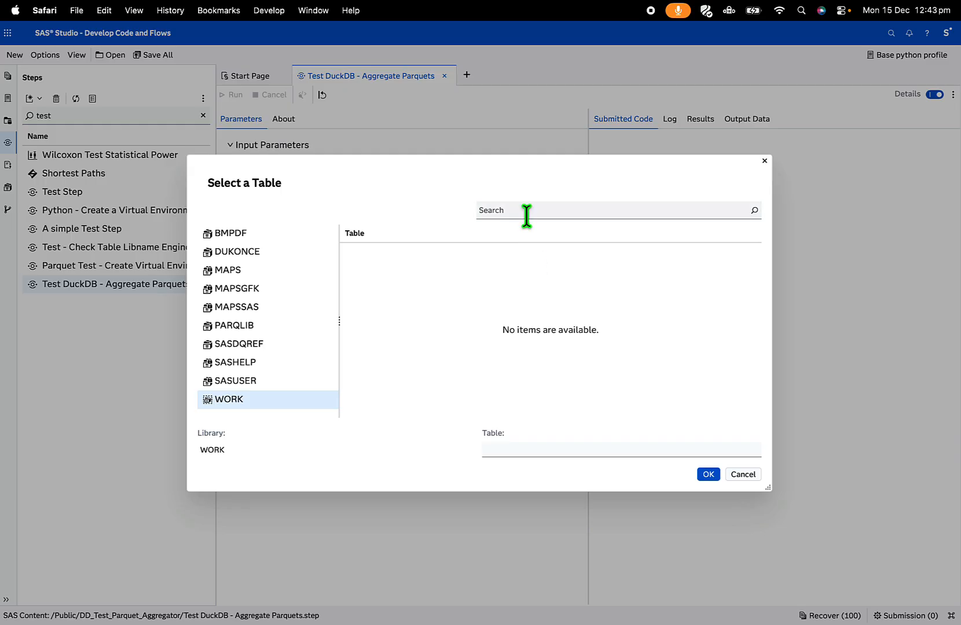
{"action": "left_click", "coordinate": [533, 447]}
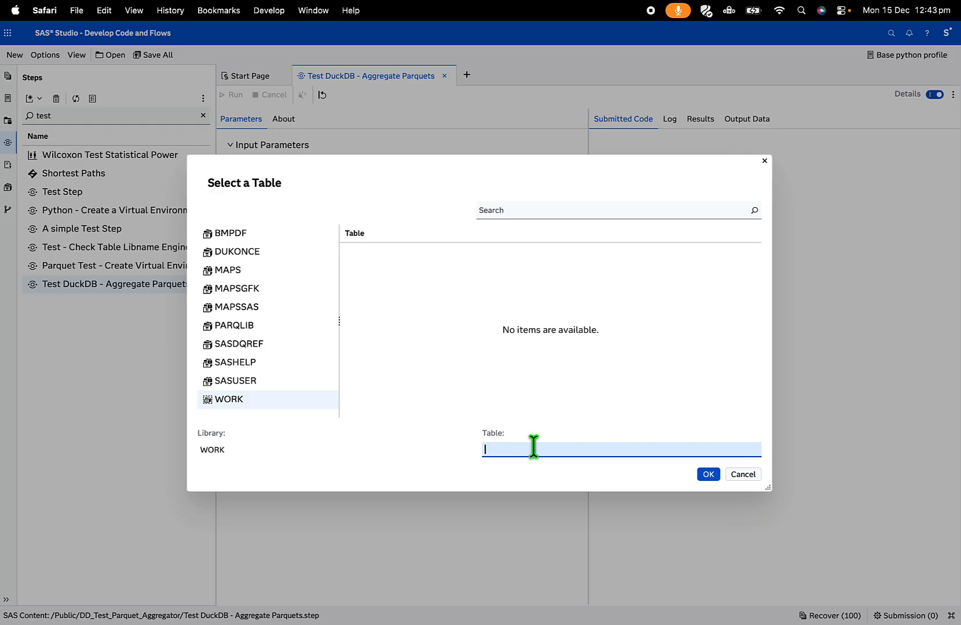
{"action": "type", "text": "DUCKDB_"}
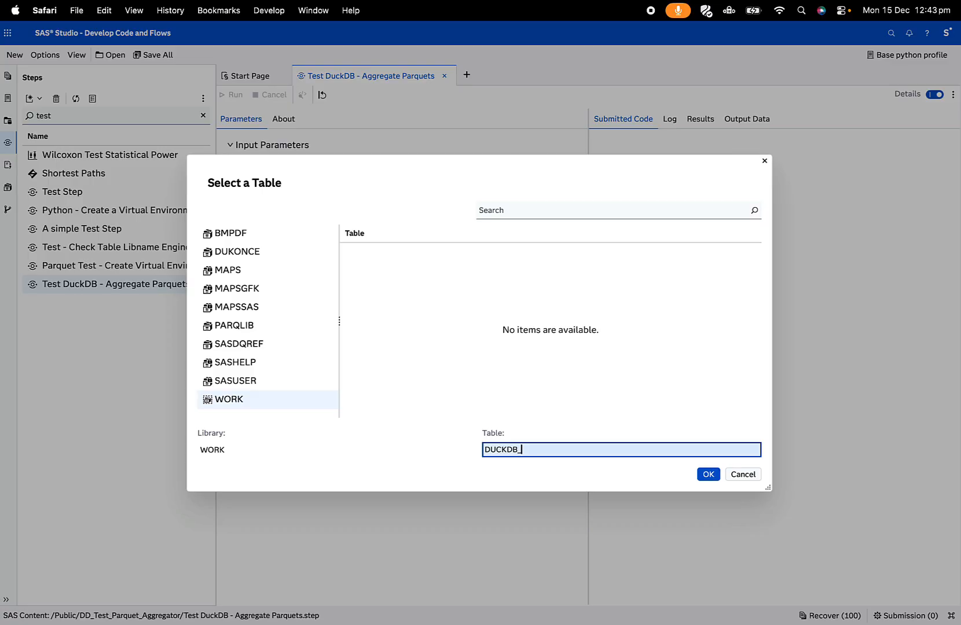
{"action": "type", "text": "OUTPUT"}
{"action": "left_click", "coordinate": [709, 474]}
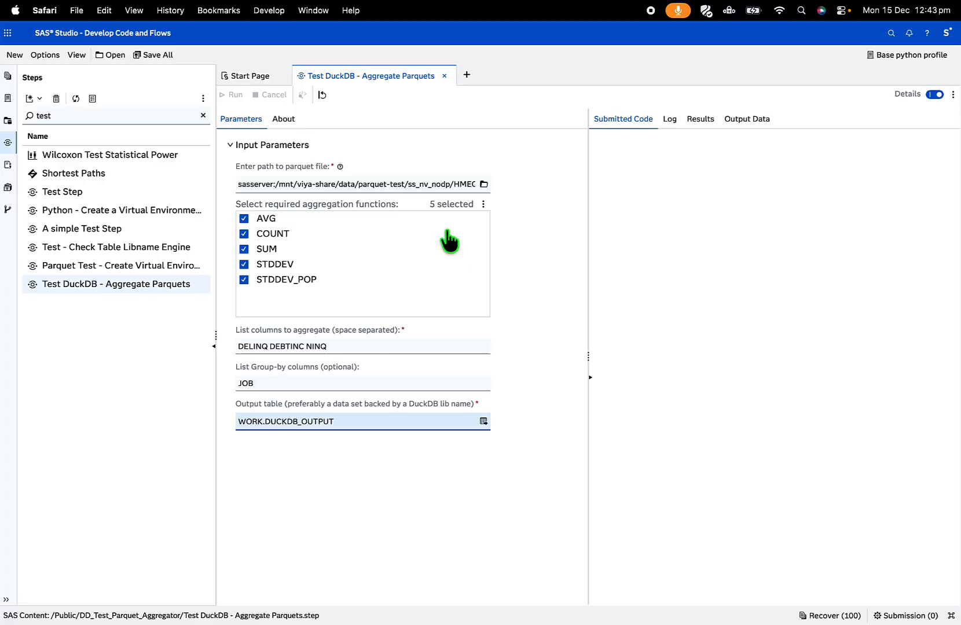
- Read the step's About description, covering its purpose, the benefits of Parquet and DuckDB, and explicit passthrough
{"action": "left_click", "coordinate": [292, 119]}
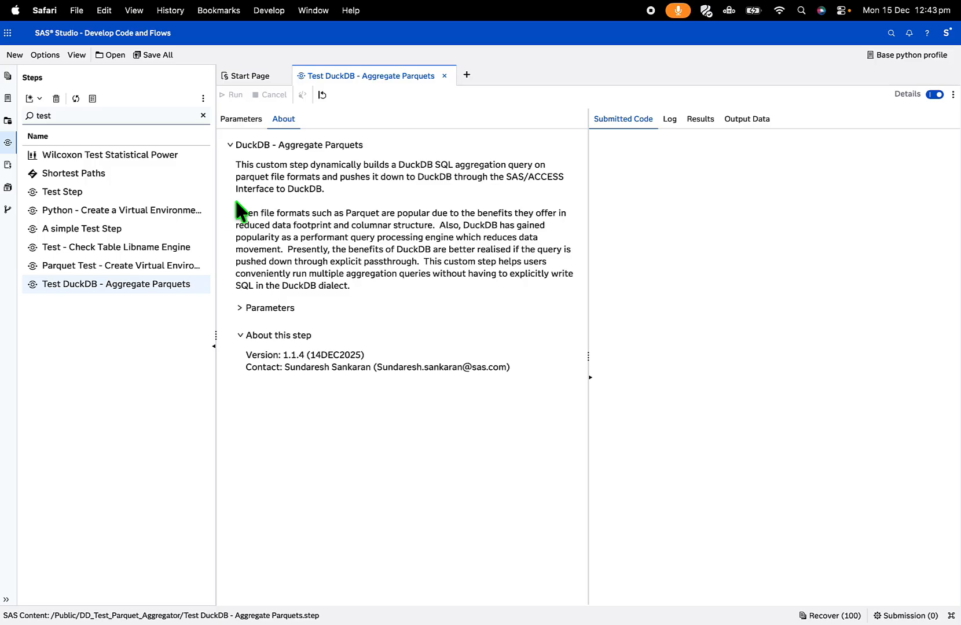
{"action": "left_click_drag", "start_coordinate": [236, 165], "coordinate": [554, 164]}
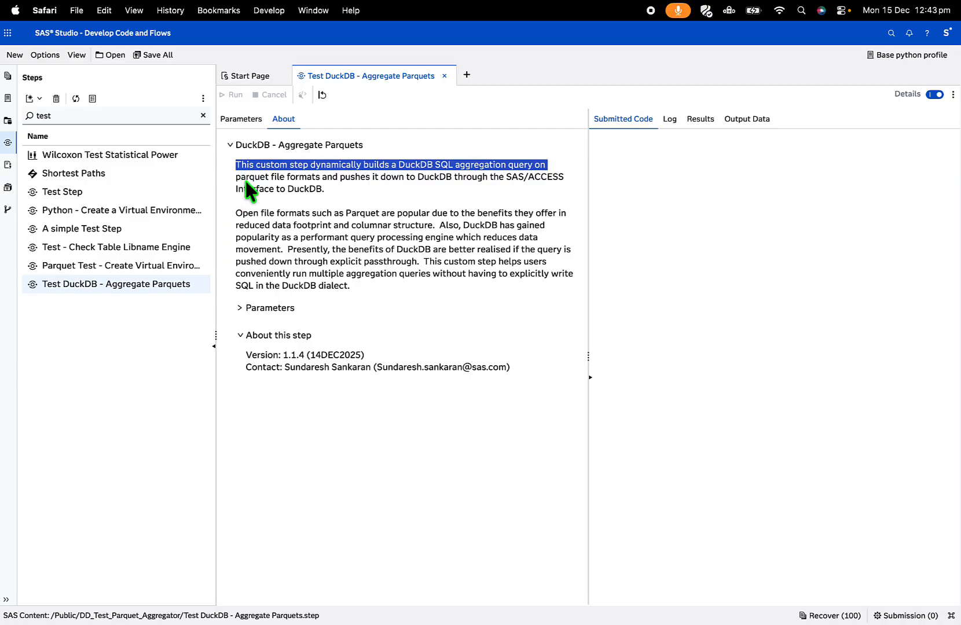
{"action": "left_click", "coordinate": [274, 185]}
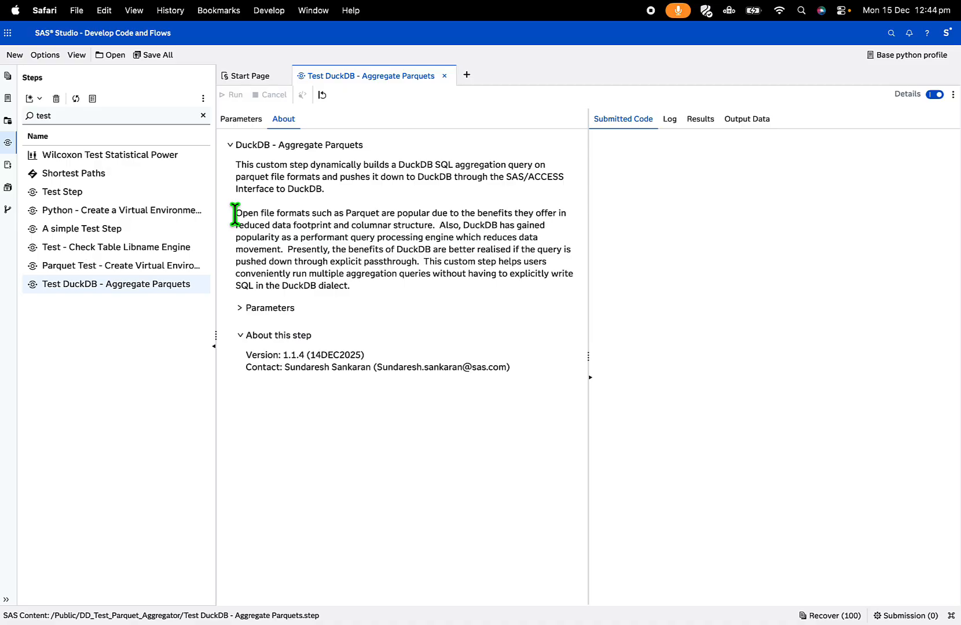
{"action": "left_click_drag", "start_coordinate": [235, 214], "coordinate": [406, 213]}
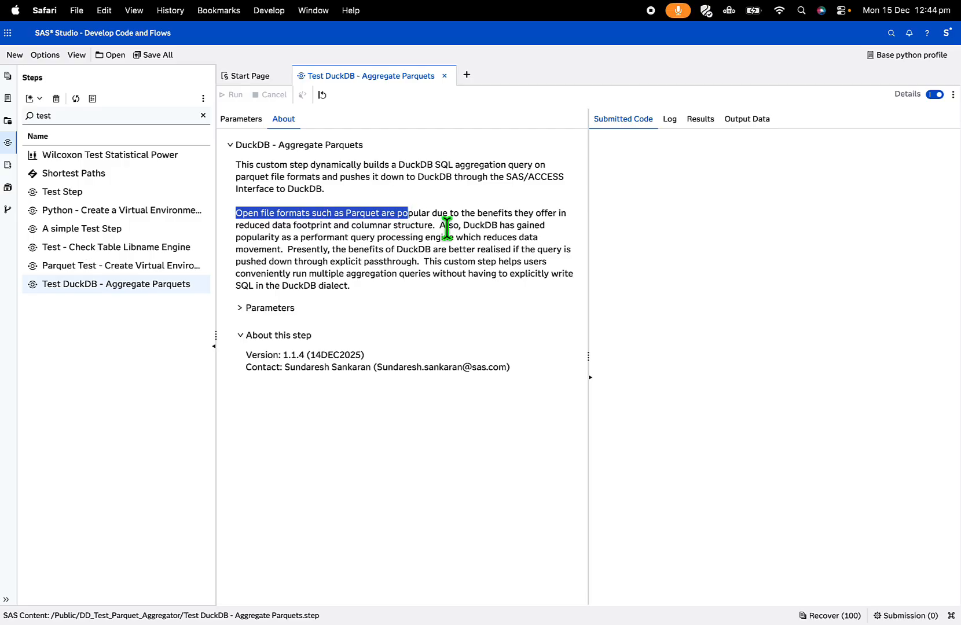
{"action": "left_click_drag", "start_coordinate": [449, 226], "coordinate": [396, 239]}
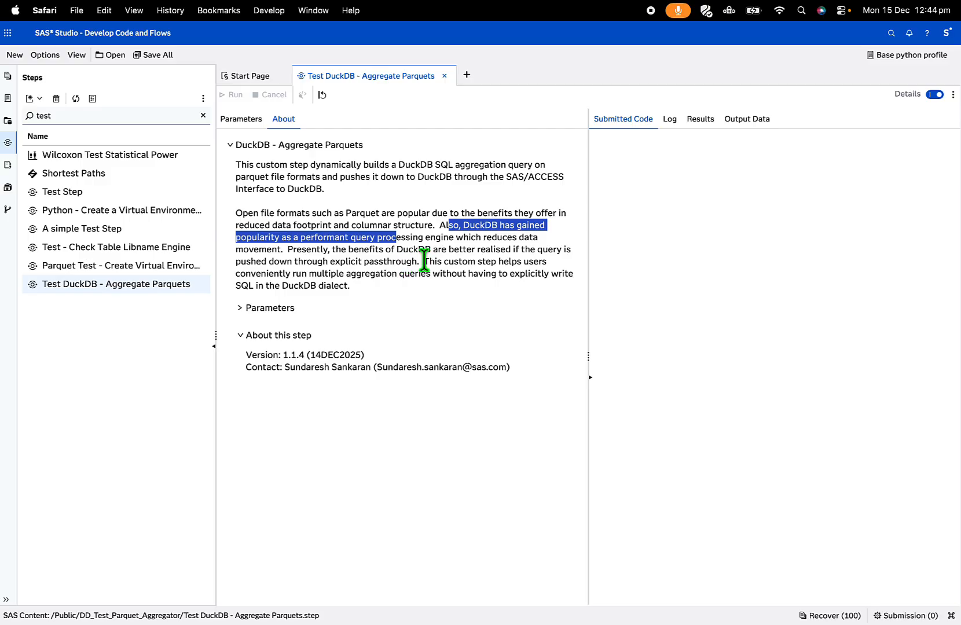
{"action": "left_click_drag", "start_coordinate": [419, 259], "coordinate": [365, 267]}
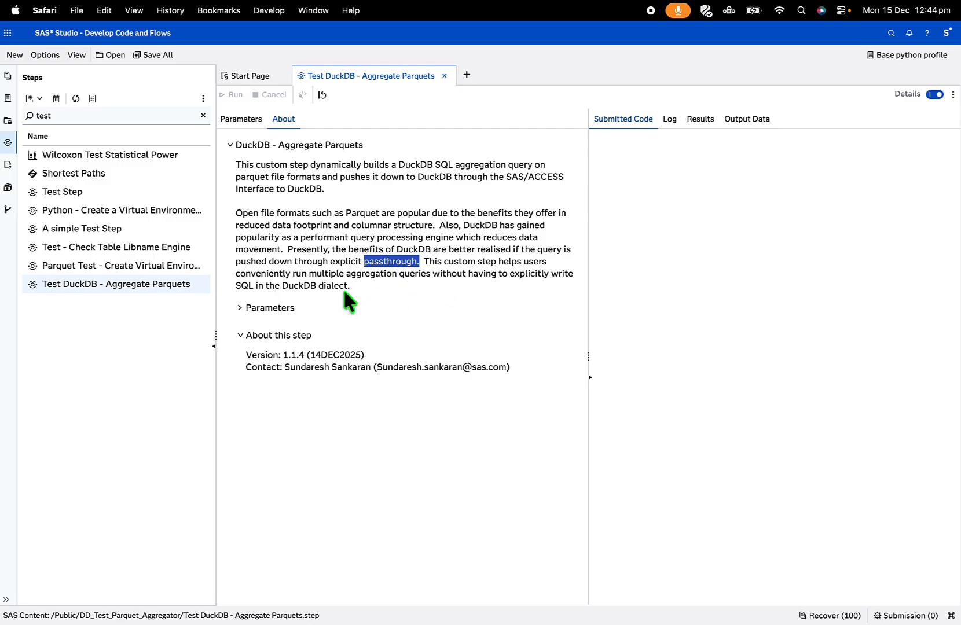
- Return to the step's parameters, check the output table entry, and run the aggregation step
{"action": "left_click", "coordinate": [256, 132]}
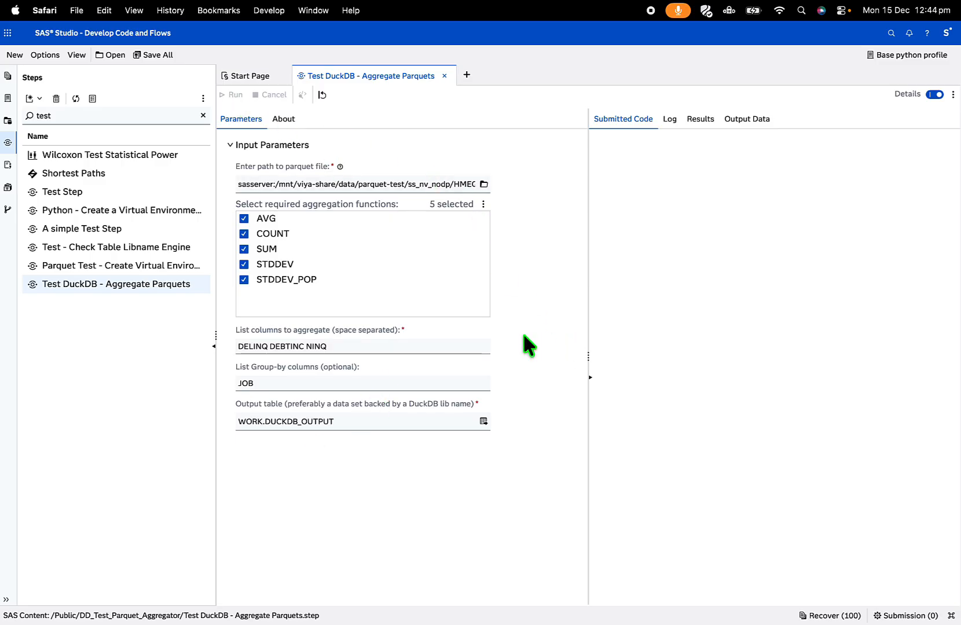
{"action": "triple_click", "coordinate": [367, 420]}
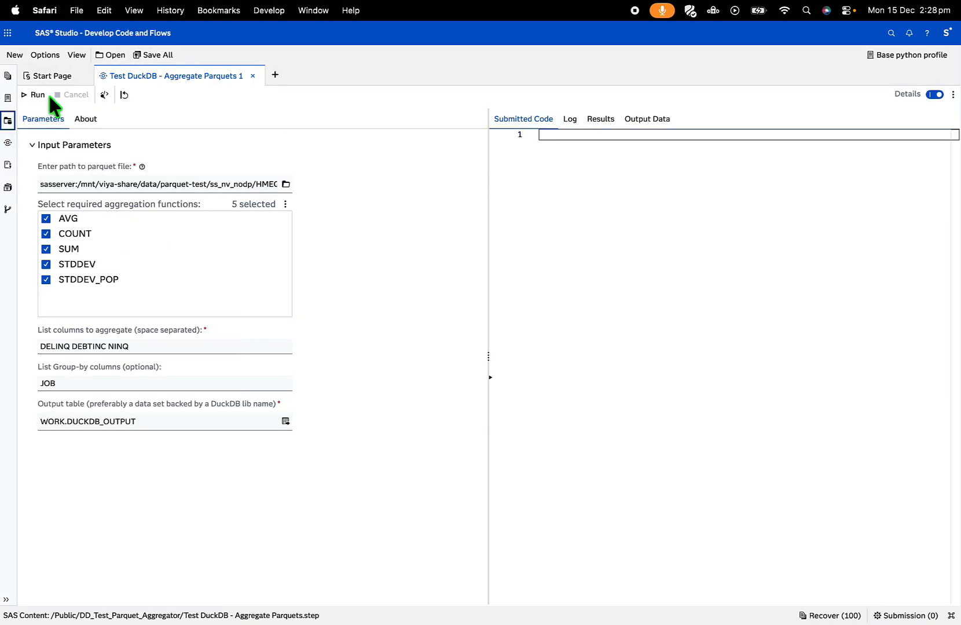
{"action": "left_click", "coordinate": [37, 96]}
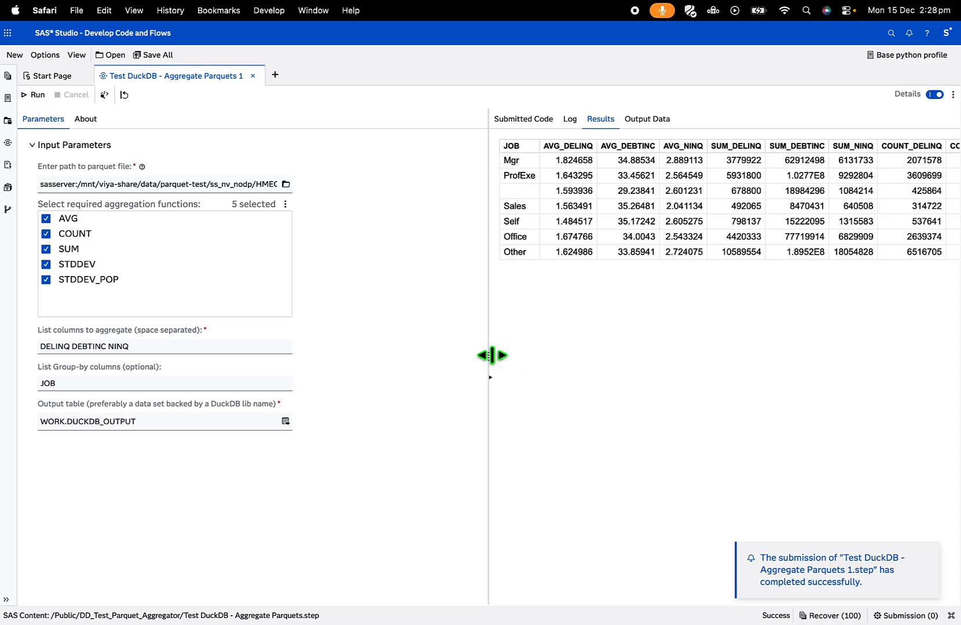
- Widen the results area and examine the aggregated results by JOB across all columns, through the STDDEV_POP ones
{"action": "left_click_drag", "start_coordinate": [449, 363], "coordinate": [350, 368]}
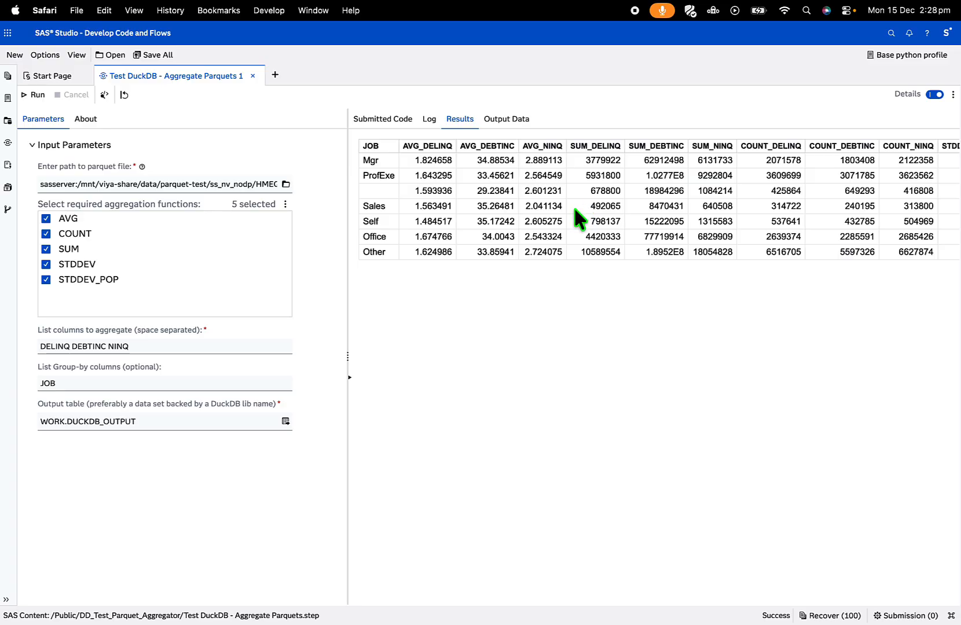
{"action": "scroll", "coordinate": [574, 206], "scroll_direction": "right", "scroll_amount": 1}
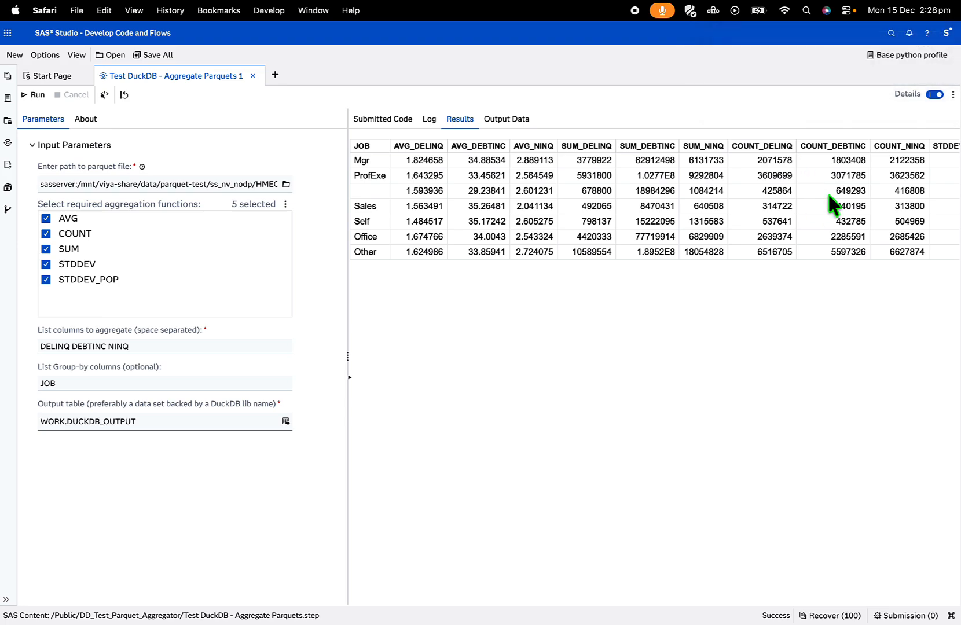
{"action": "scroll", "coordinate": [829, 195], "scroll_direction": "right", "scroll_amount": 5}
{"action": "scroll", "coordinate": [828, 195], "scroll_direction": "right", "scroll_amount": 10}
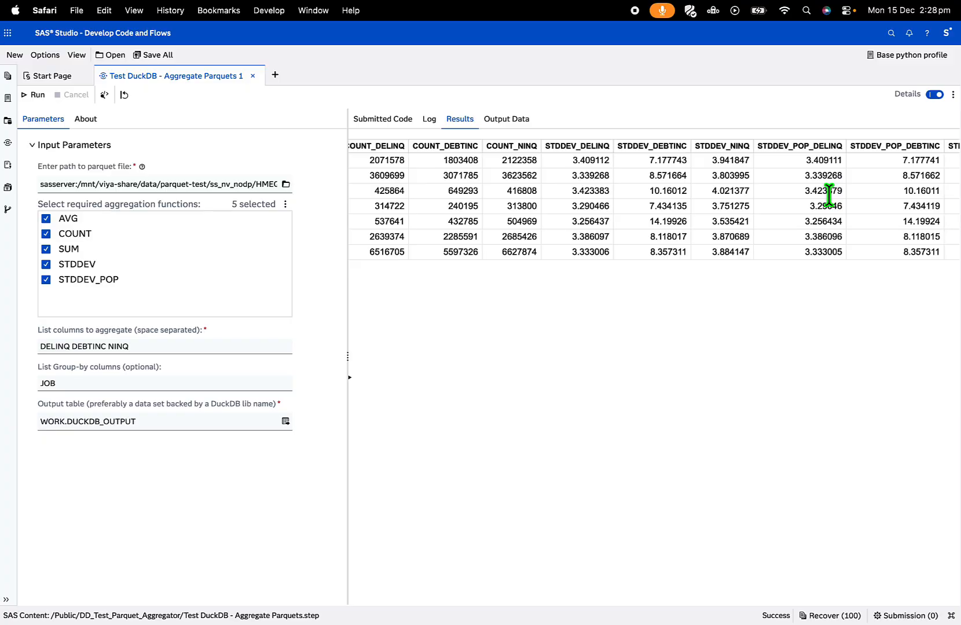
{"action": "scroll", "coordinate": [830, 196], "scroll_direction": "right", "scroll_amount": 3}
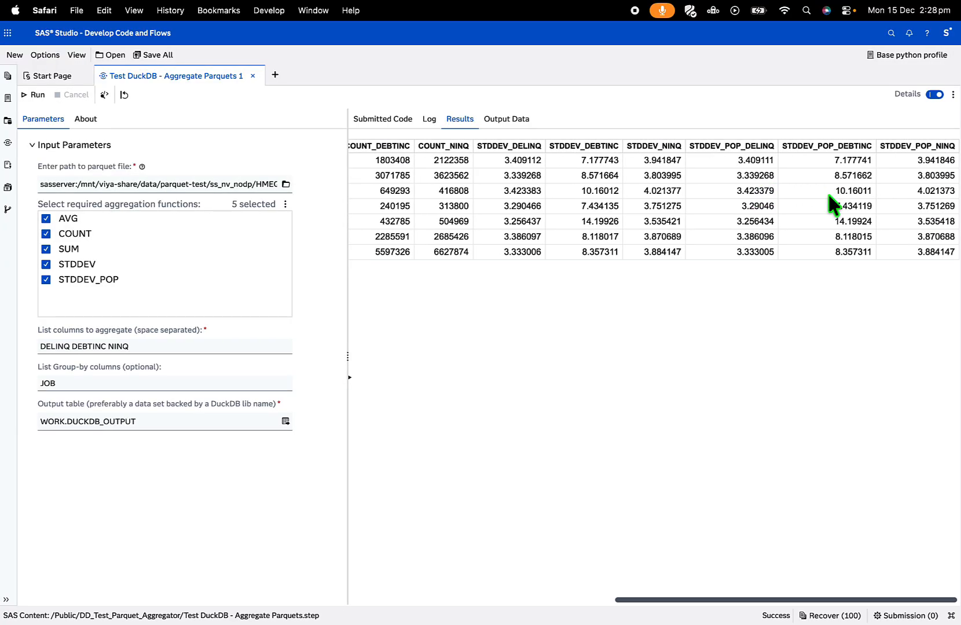
{"action": "scroll", "coordinate": [828, 192], "scroll_direction": "left", "scroll_amount": 20}
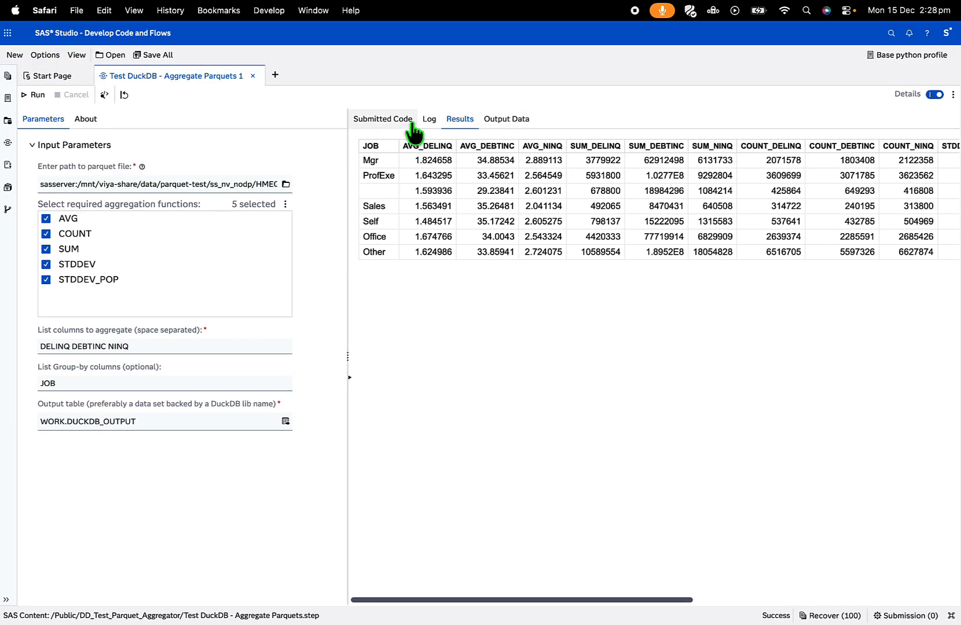
- Examine the run log for the DuckDB aggregation query's notes and the real time used by PROCEDURE SQL
{"action": "left_click", "coordinate": [429, 119]}
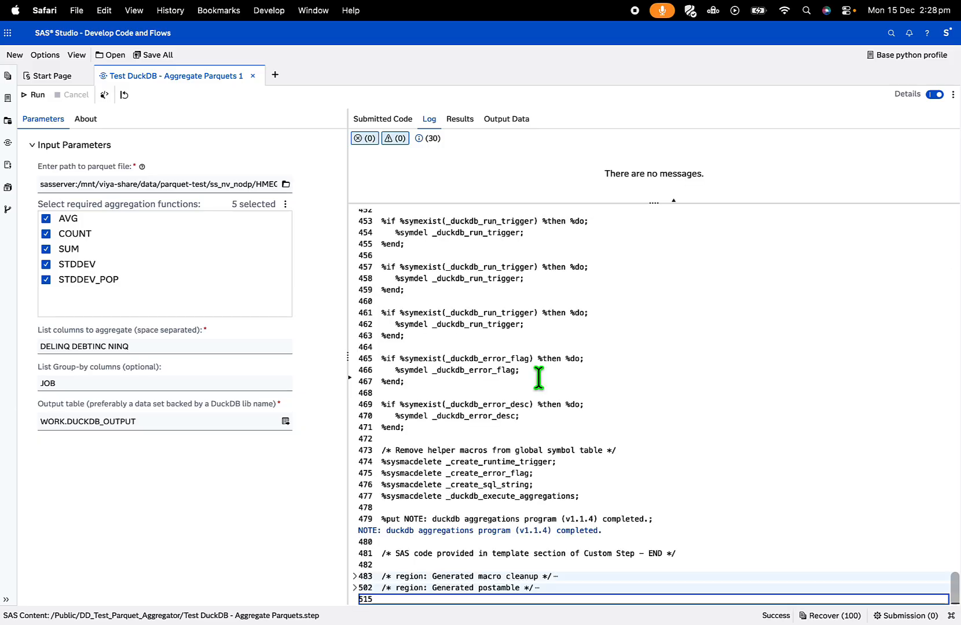
{"action": "scroll", "coordinate": [538, 363], "scroll_direction": "up", "scroll_amount": 10}
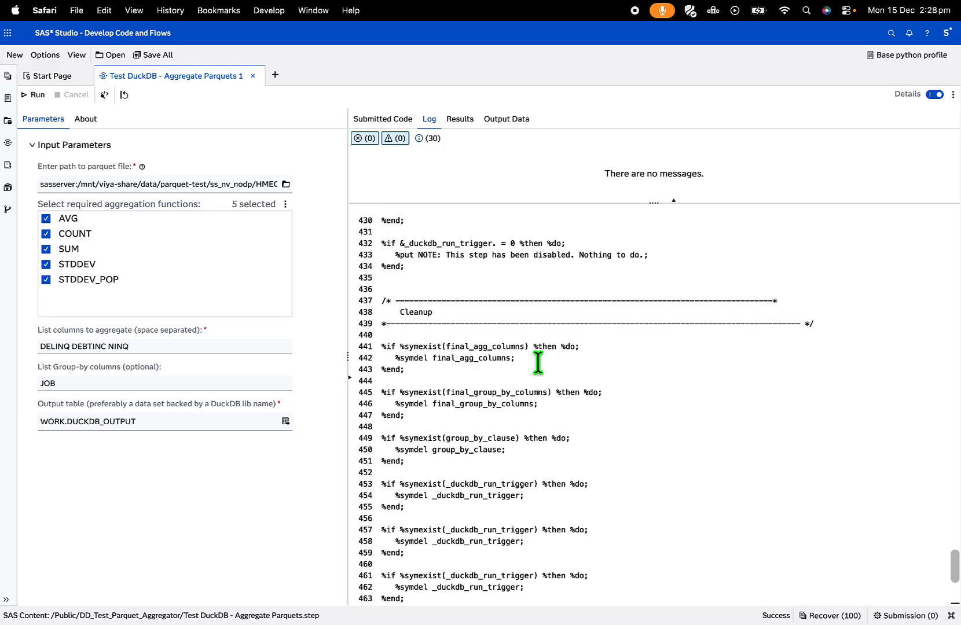
{"action": "left_click_drag", "start_coordinate": [478, 278], "coordinate": [543, 281]}
{"action": "scroll", "coordinate": [571, 348], "scroll_direction": "up", "scroll_amount": 3}
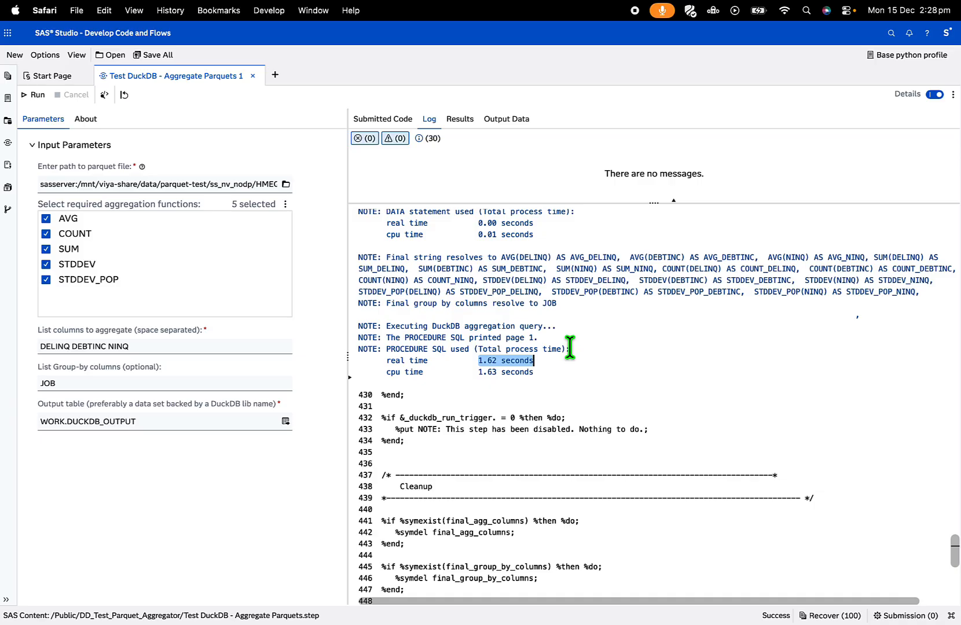
- Set the input parquet file to HMEQ_WITH_CUST.parquet from /mnt/viya-share/data/parquet-test/ss-new/parquet-test on the SAS Server
{"action": "left_click", "coordinate": [285, 185]}
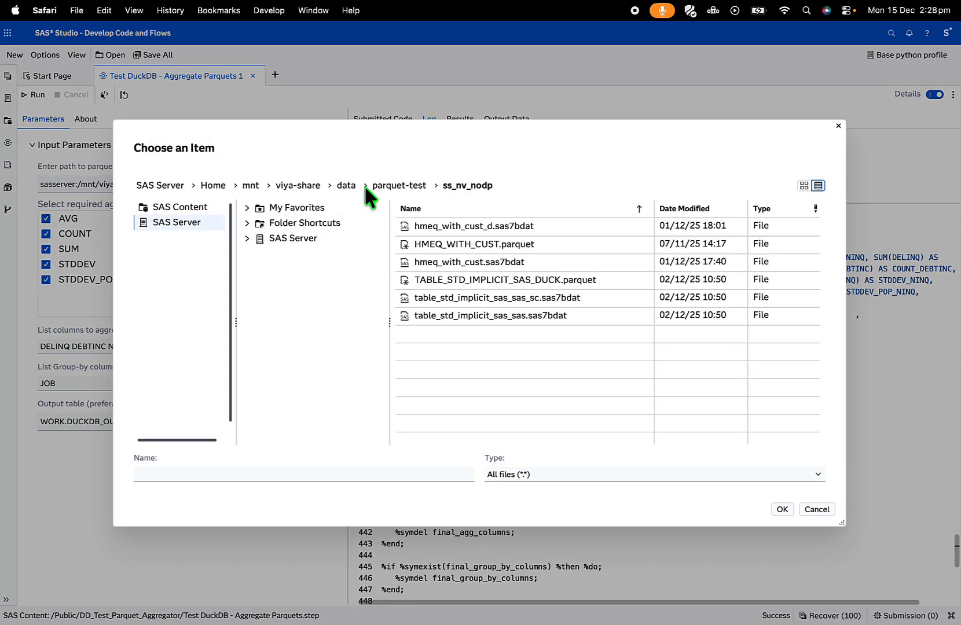
{"action": "left_click", "coordinate": [381, 185]}
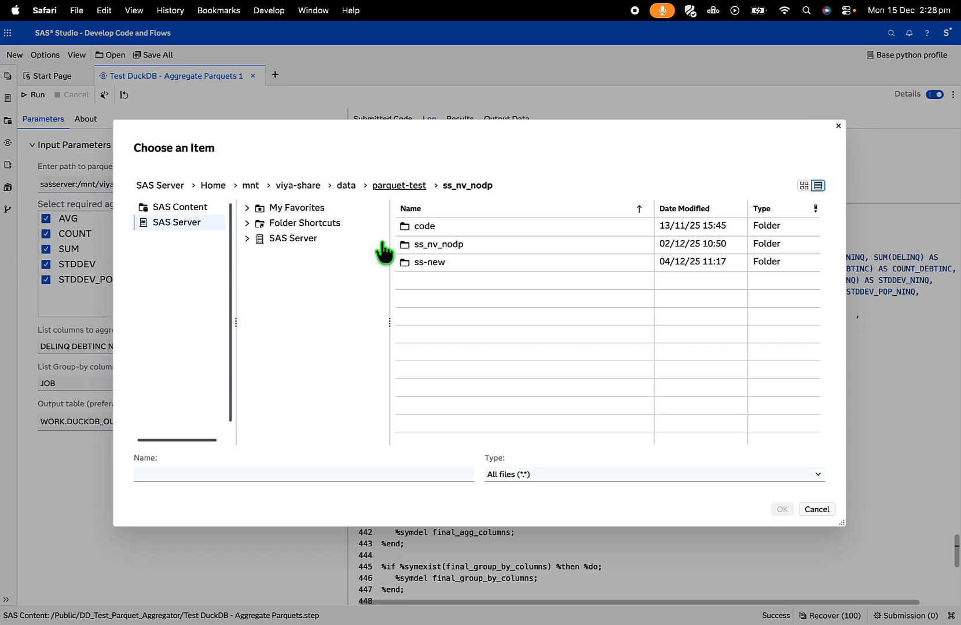
{"action": "double_click", "coordinate": [418, 262]}
{"action": "double_click", "coordinate": [427, 227]}
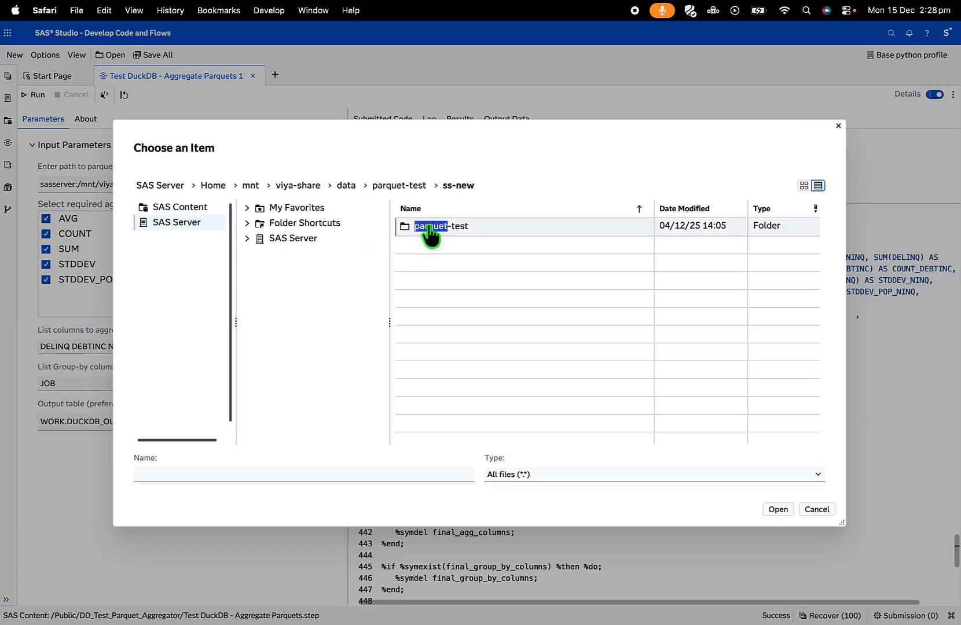
{"action": "left_click", "coordinate": [466, 246]}
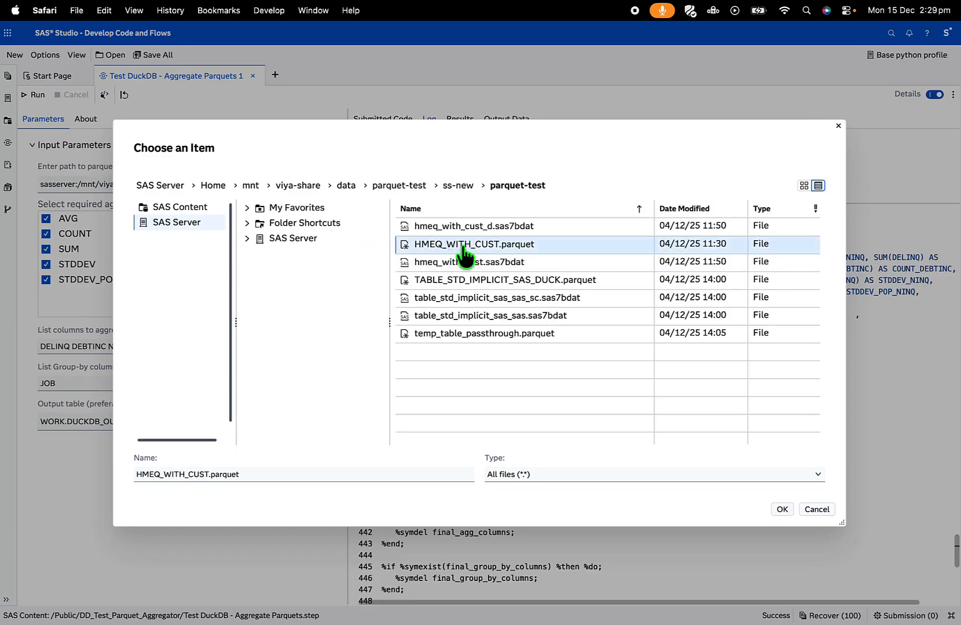
{"action": "left_click", "coordinate": [783, 509]}
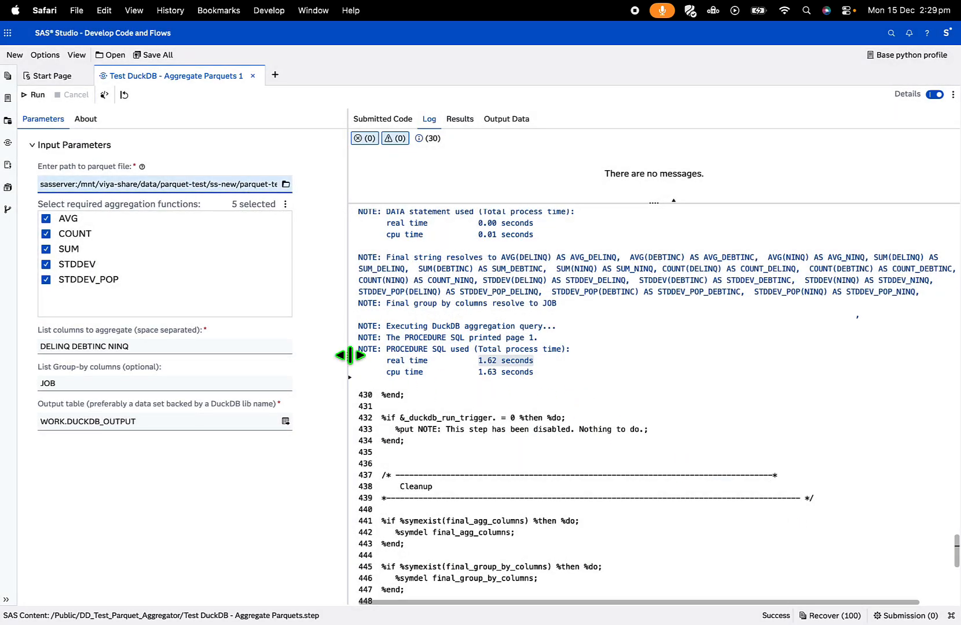
- Run the aggregation step on the newly chosen parquet file and look over the results by JOB across the aggregated columns
{"action": "left_click_drag", "start_coordinate": [349, 356], "coordinate": [481, 361]}
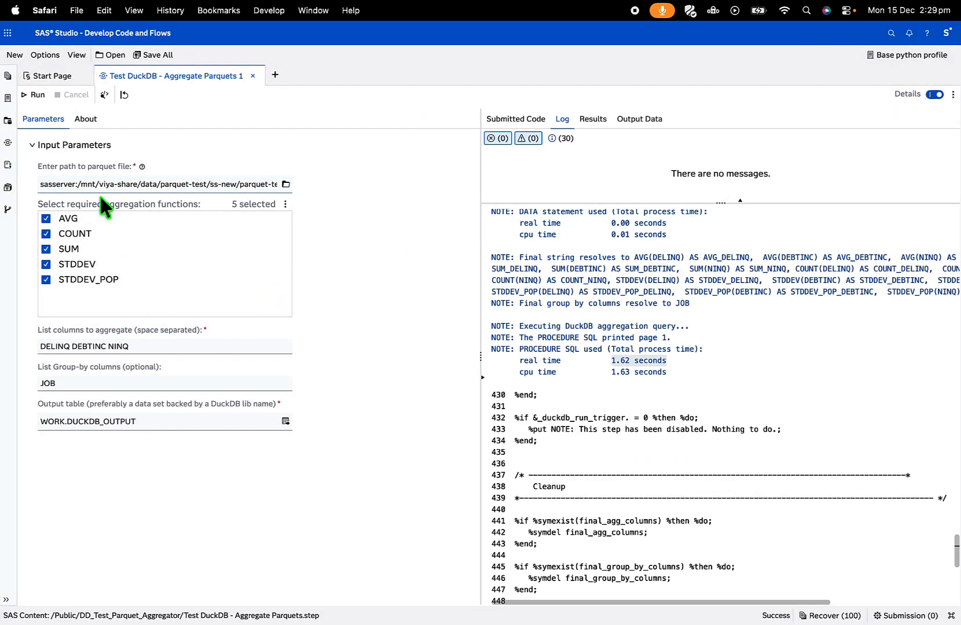
{"action": "left_click", "coordinate": [32, 96]}
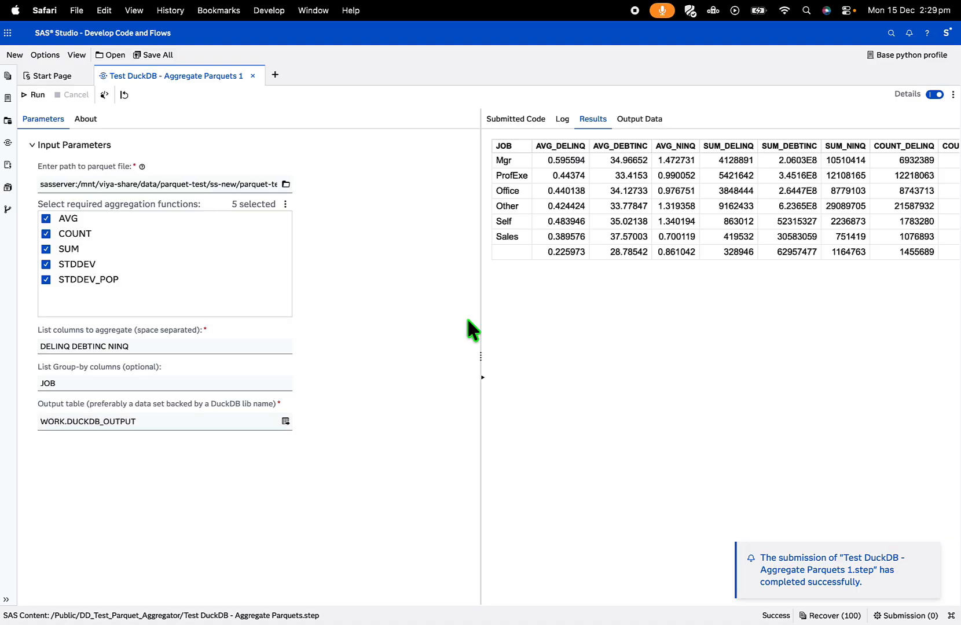
{"action": "left_click_drag", "start_coordinate": [482, 368], "coordinate": [376, 369]}
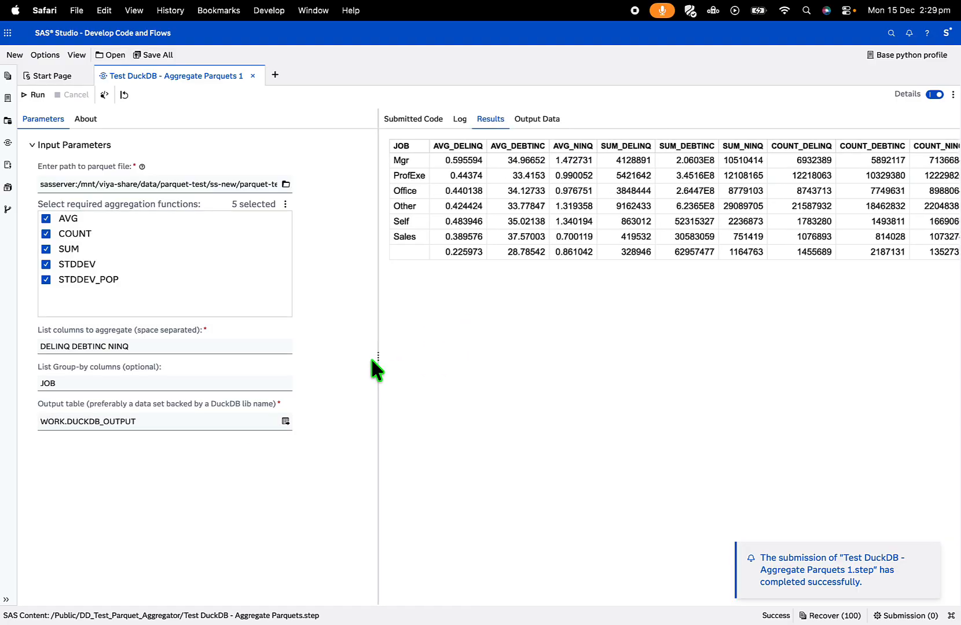
{"action": "scroll", "coordinate": [489, 203], "scroll_direction": "right", "scroll_amount": 10}
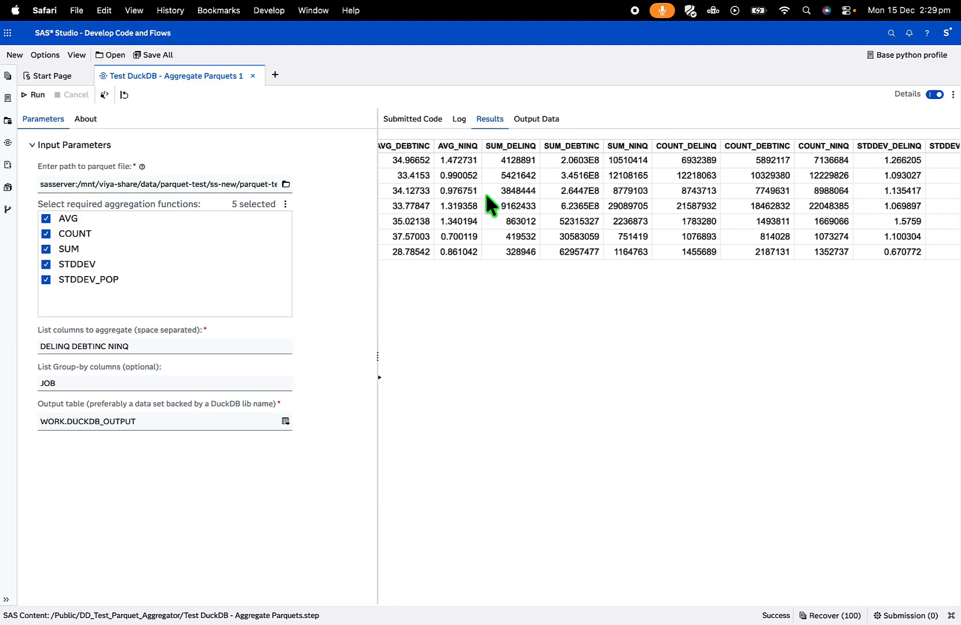
- Examine the run log for the real time used by PROCEDURE SQL and the macro's DuckDB query code, and widen the parameters area
{"action": "left_click", "coordinate": [460, 120]}
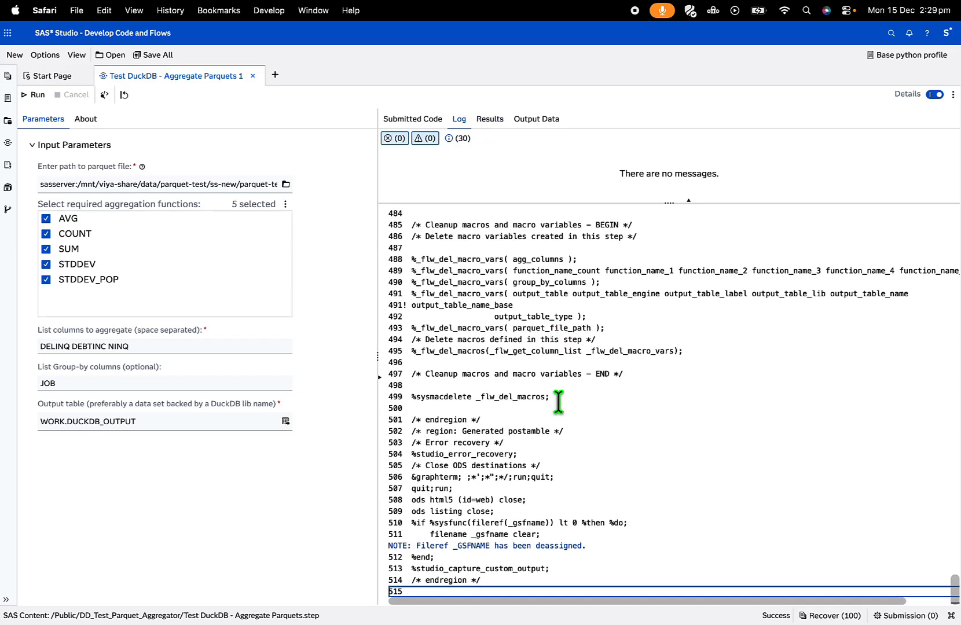
{"action": "scroll", "coordinate": [558, 402], "scroll_direction": "up", "scroll_amount": 15}
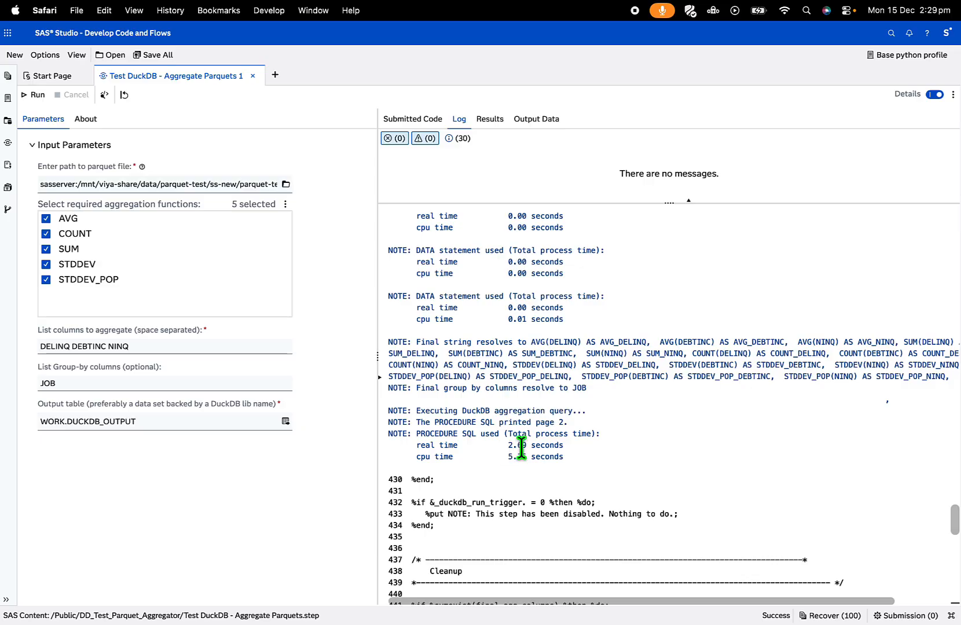
{"action": "left_click_drag", "start_coordinate": [508, 446], "coordinate": [574, 449]}
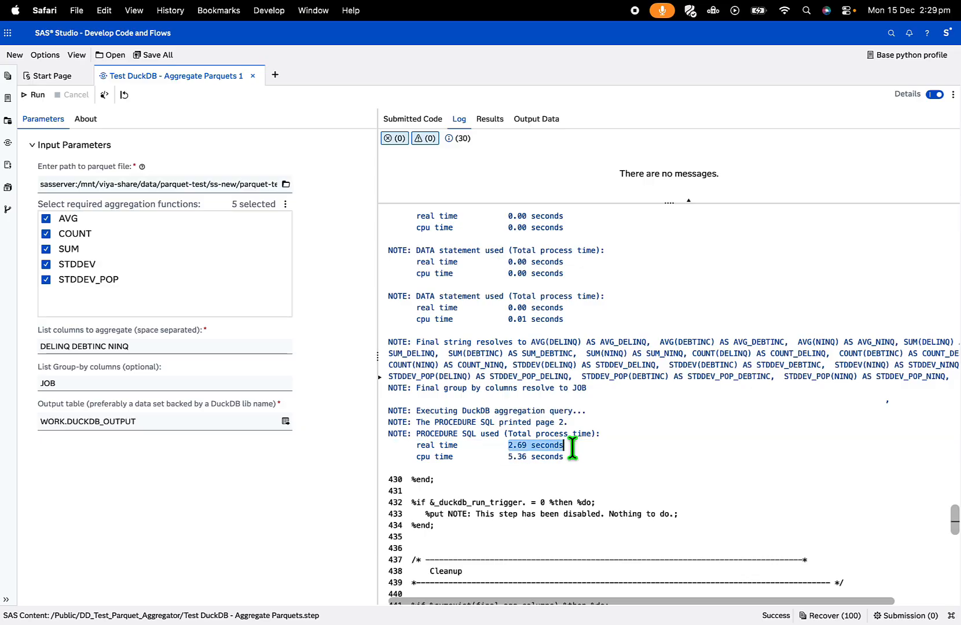
{"action": "scroll", "coordinate": [572, 447], "scroll_direction": "up", "scroll_amount": 10}
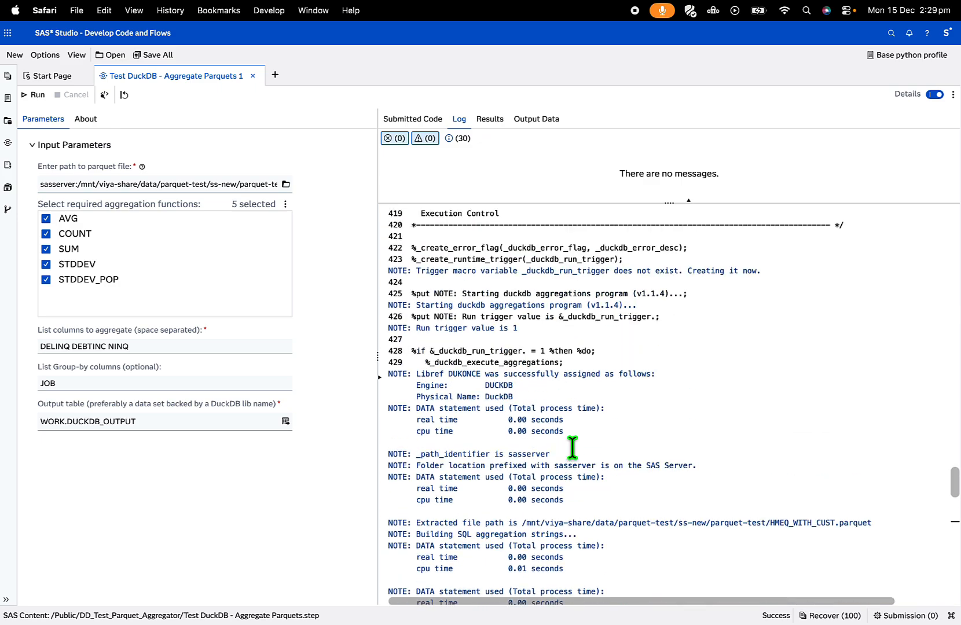
{"action": "scroll", "coordinate": [572, 448], "scroll_direction": "up", "scroll_amount": 6}
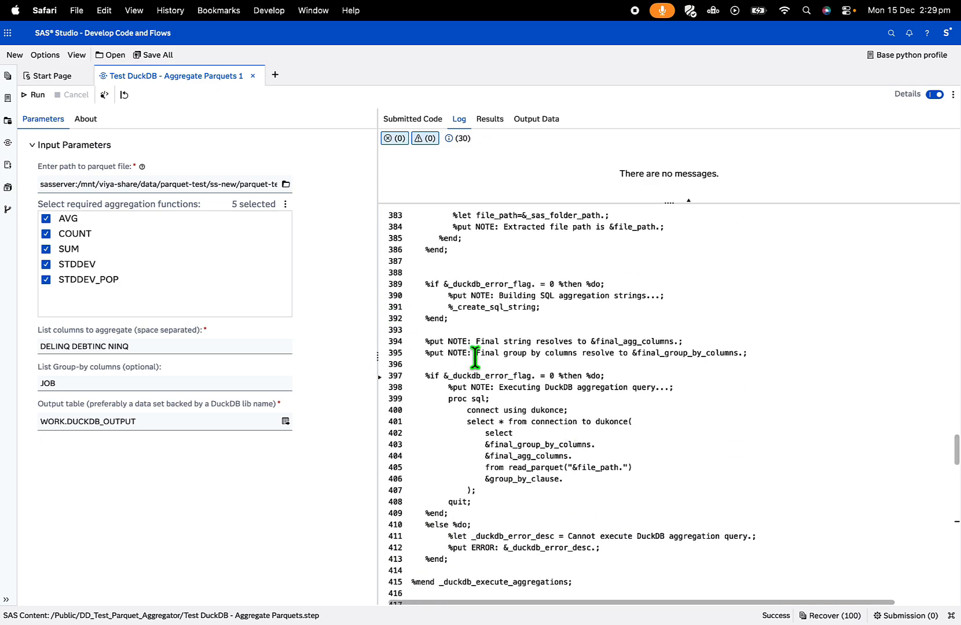
{"action": "left_click_drag", "start_coordinate": [382, 354], "coordinate": [657, 400]}
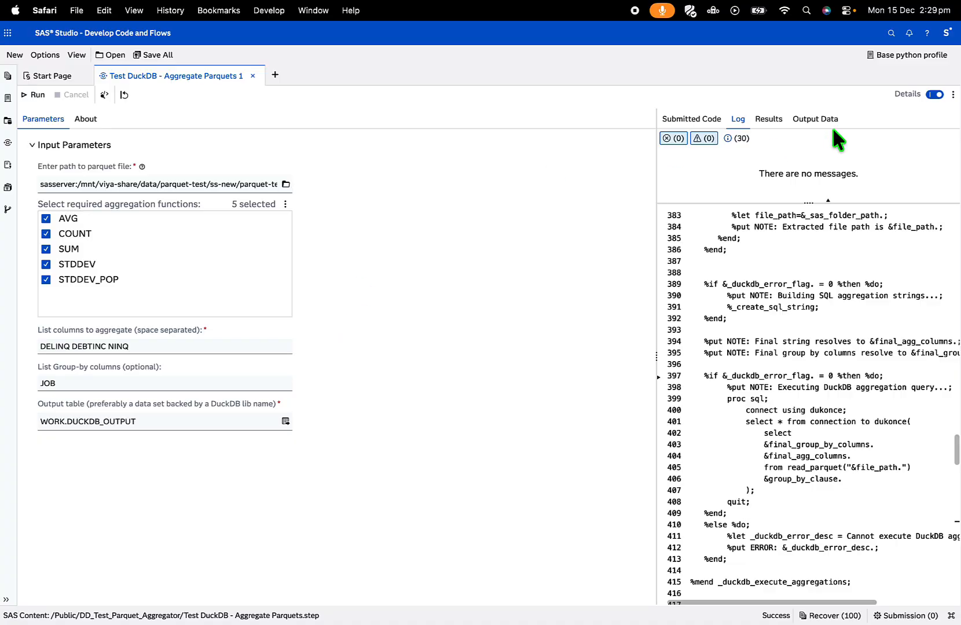